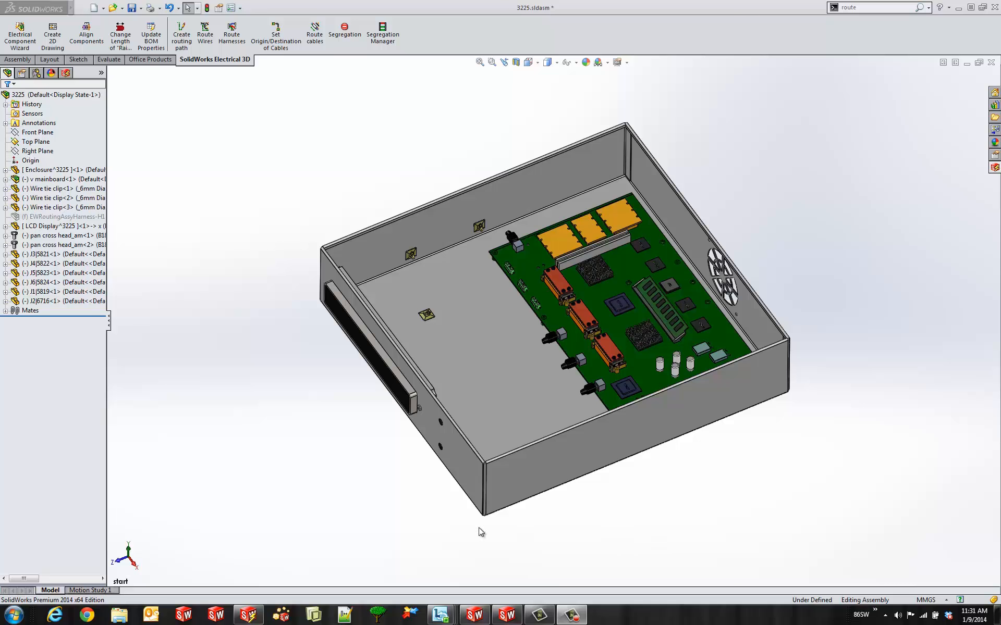
- Create a new 3D sketch for a routing path, using yellow as the sketch color
click(186, 41)
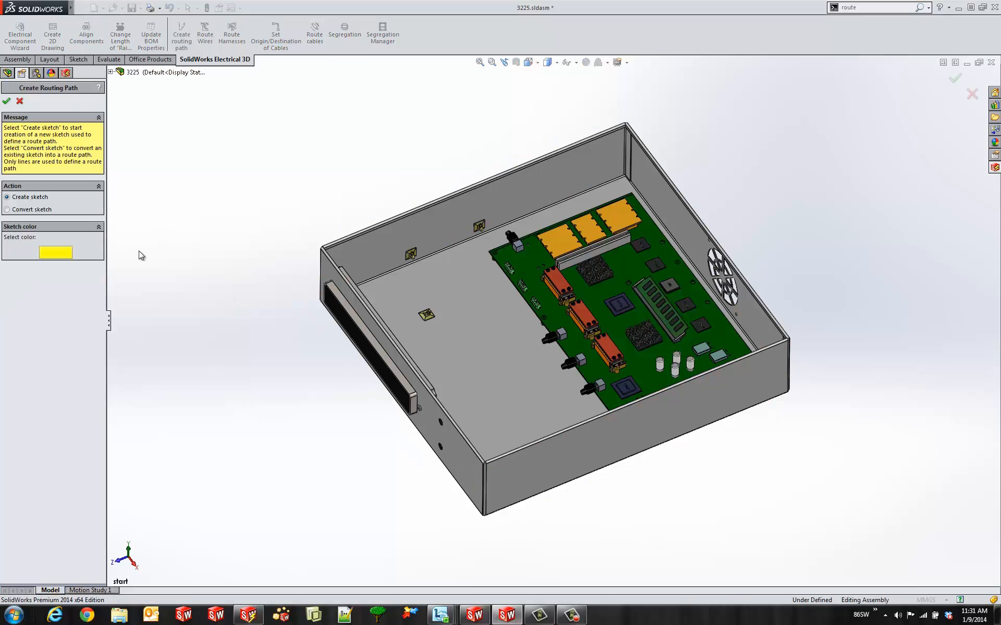
click(56, 253)
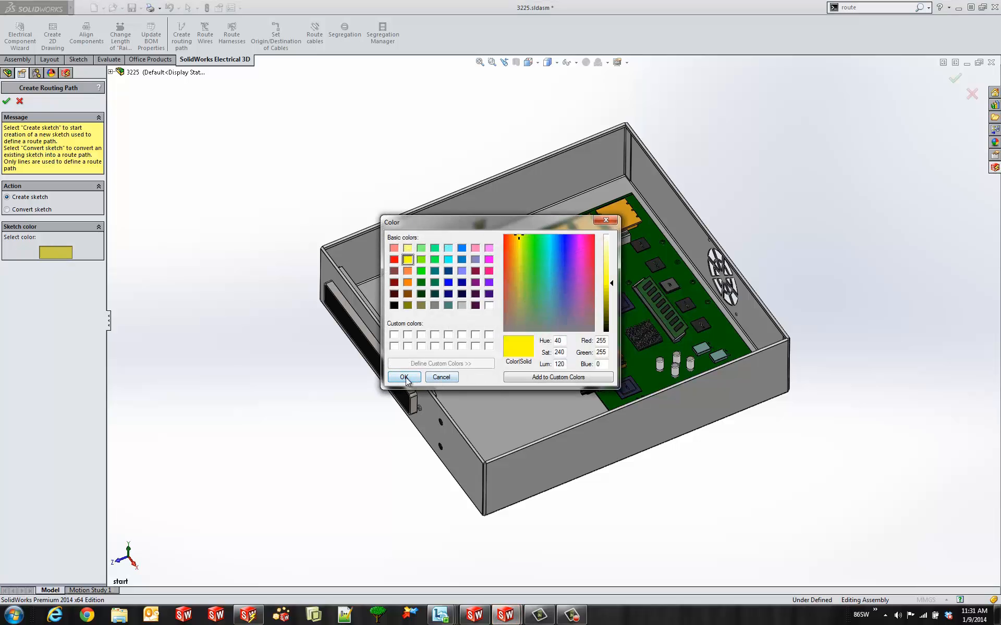
click(405, 378)
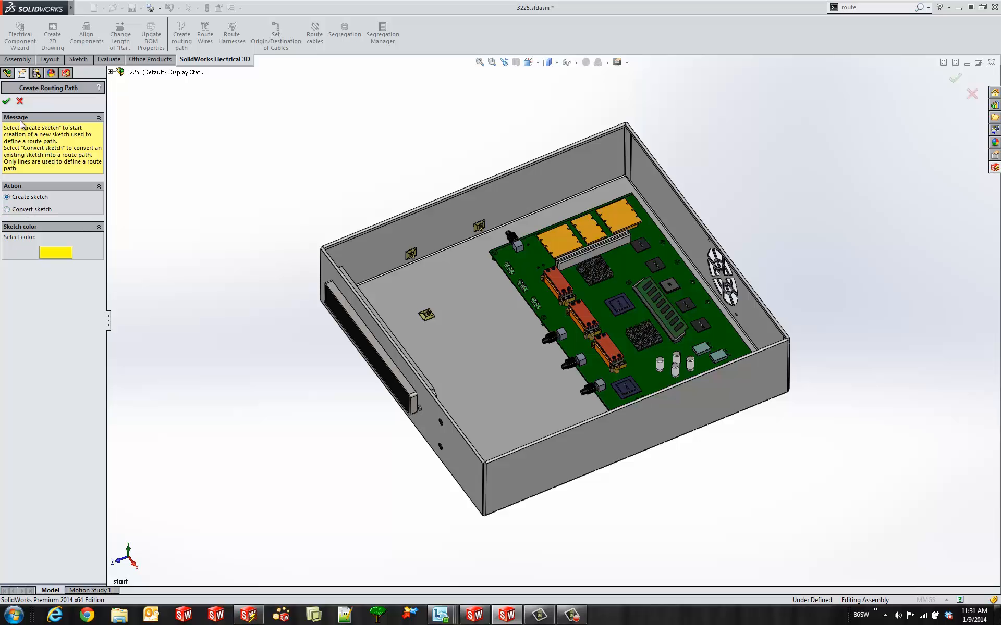
click(7, 102)
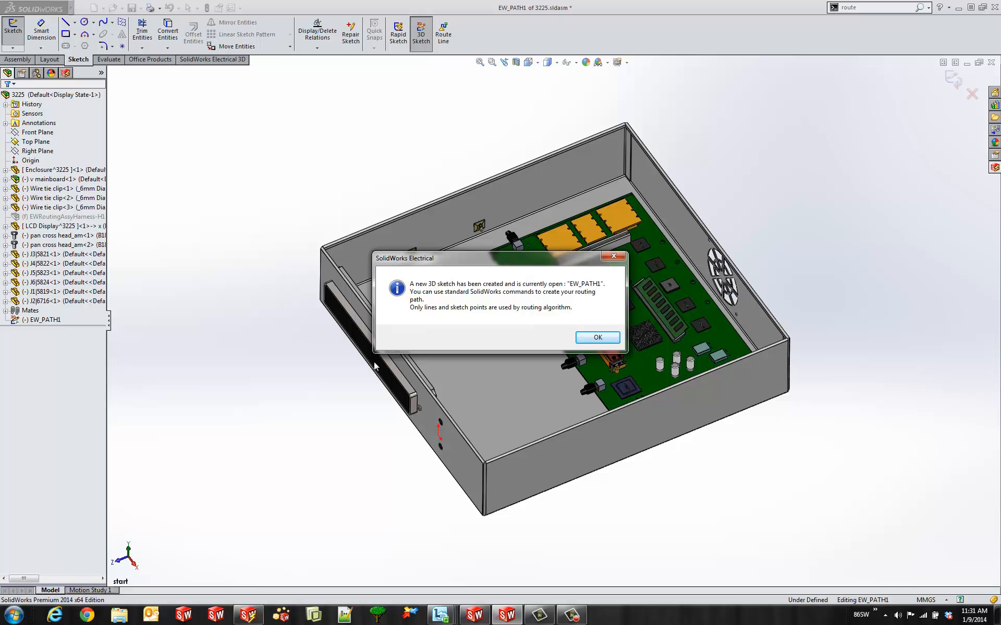
click(598, 337)
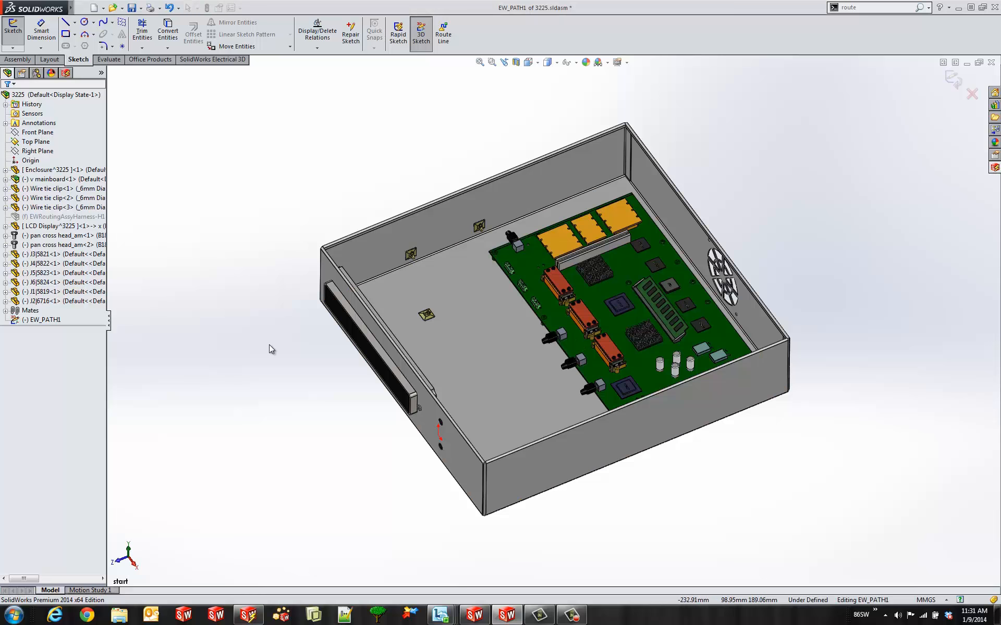
mouse_move(346, 371)
middle_down()
mouse_move(330, 375)
mouse_move(333, 385)
middle_up()
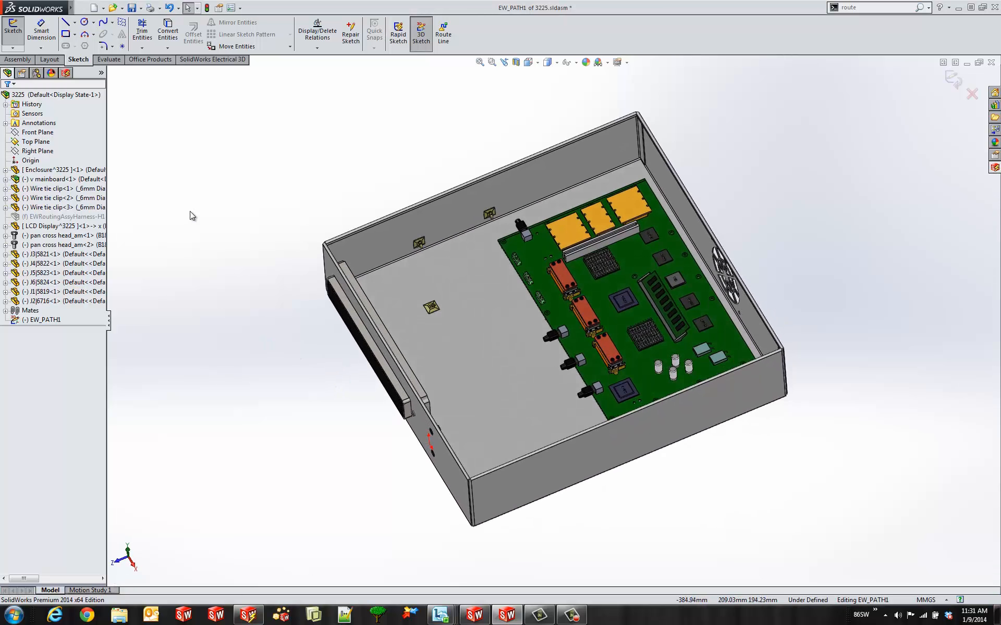
mouse_move(71, 8)
click(174, 9)
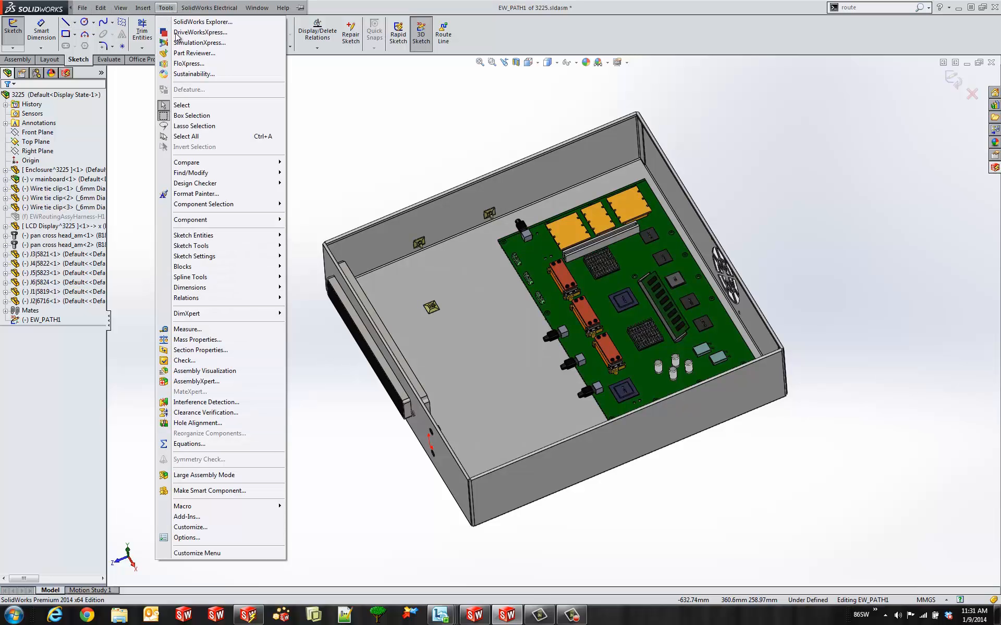
mouse_move(219, 236)
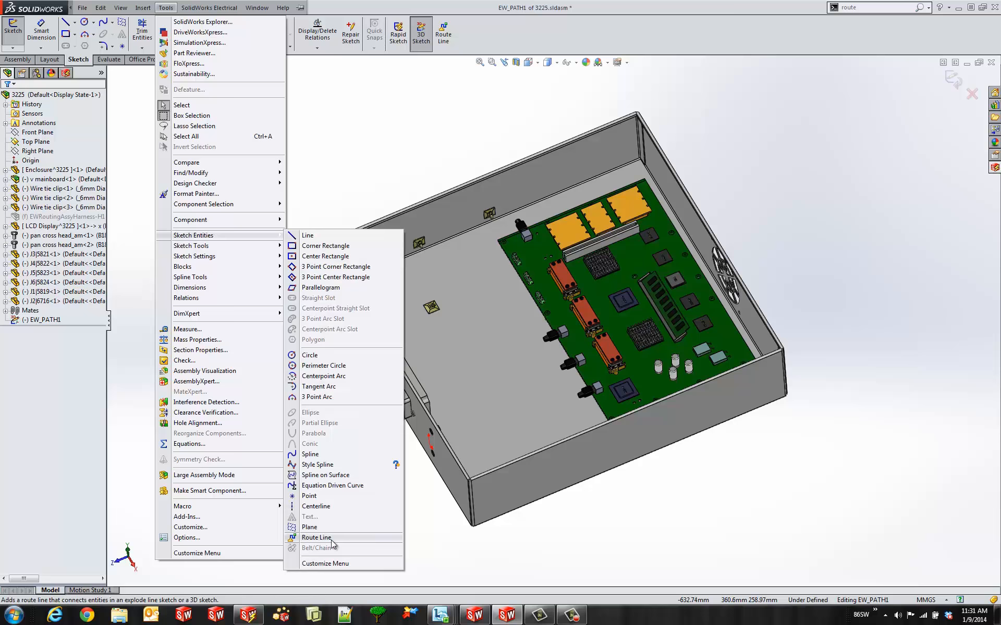
click(367, 152)
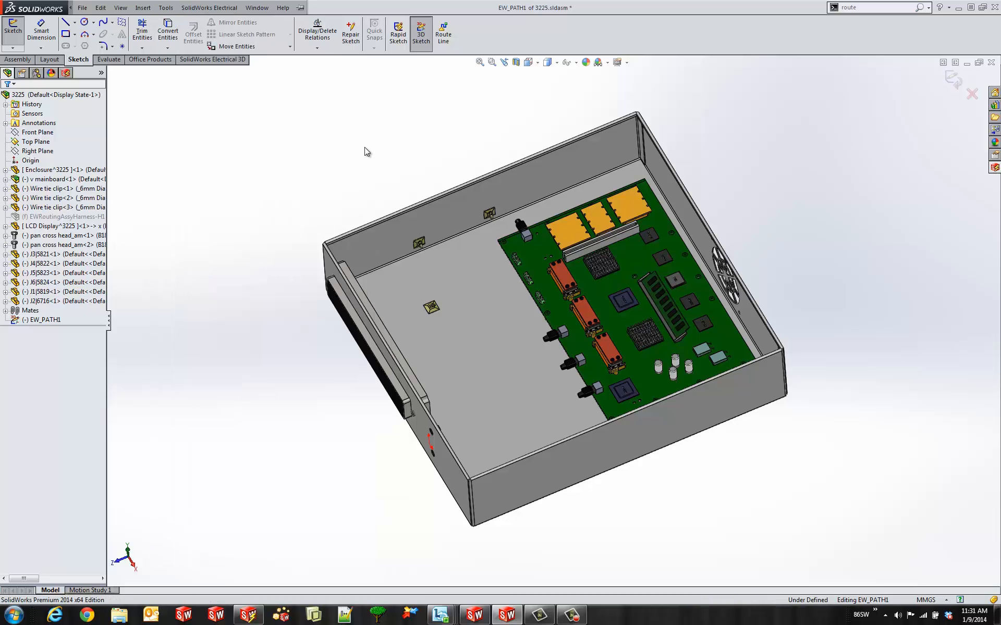
- Start a route line at the loop face of the floor-mounted wire tie clip, with its direction reversed
click(444, 35)
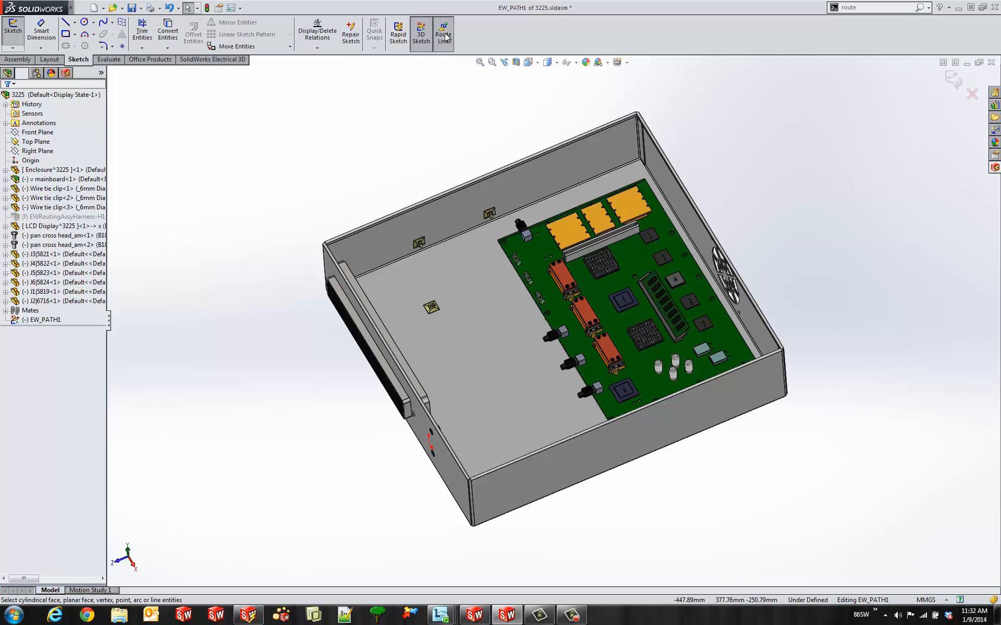
mouse_move(372, 131)
middle_down()
mouse_move(371, 114)
mouse_move(369, 126)
middle_up()
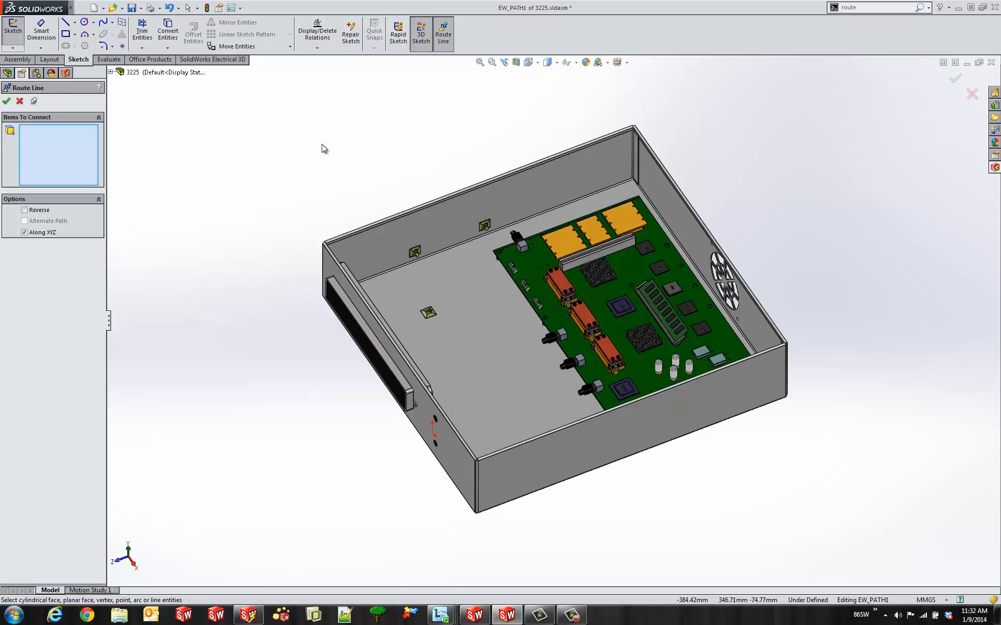
scroll(458, 336, up, 5)
scroll(514, 352, up, 2)
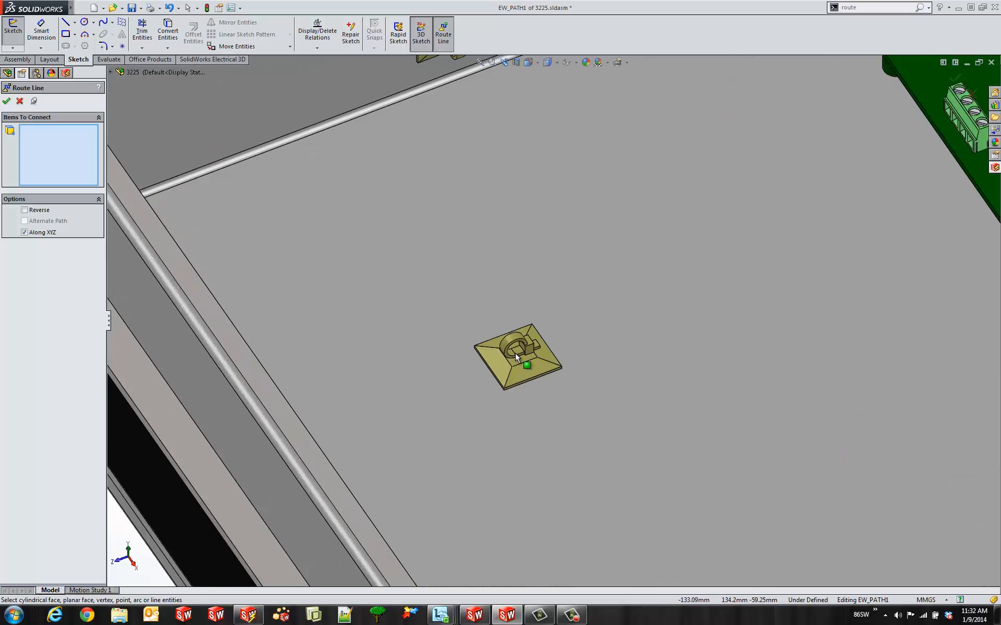
scroll(518, 348, up, 3)
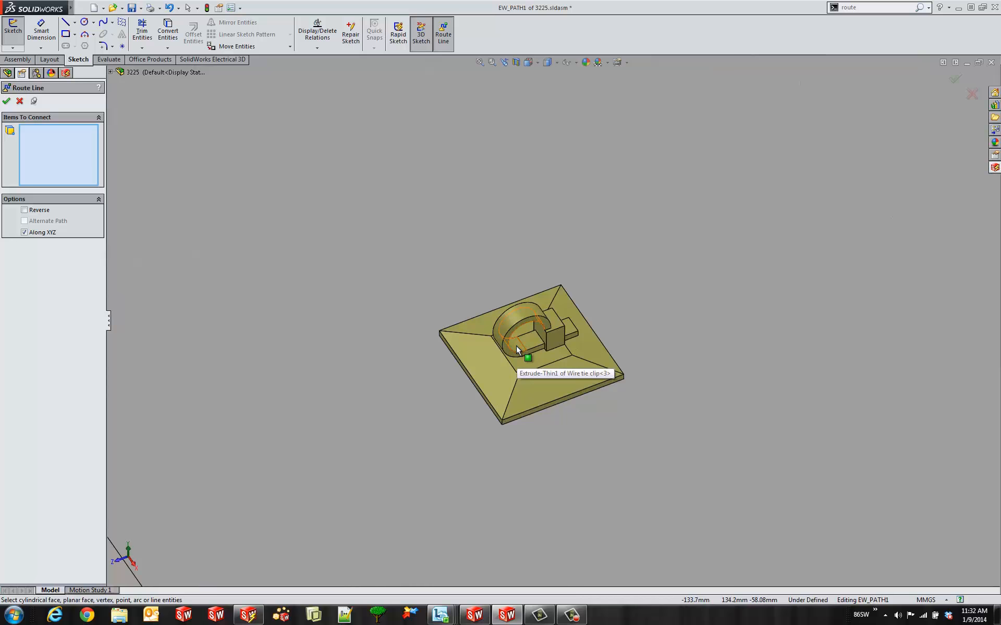
click(516, 346)
scroll(509, 313, down, 5)
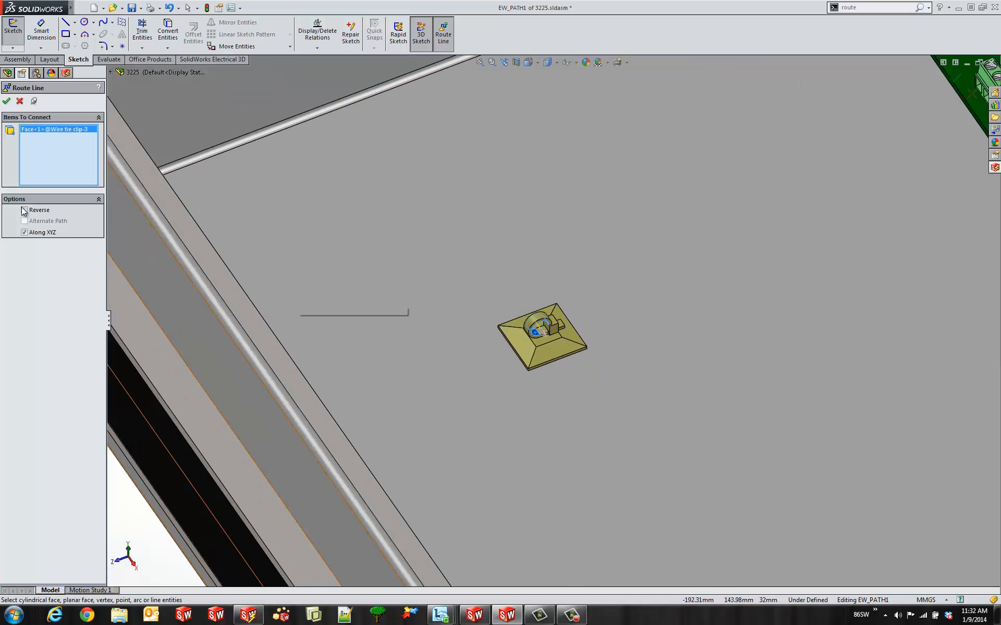
click(24, 211)
scroll(411, 239, down, 5)
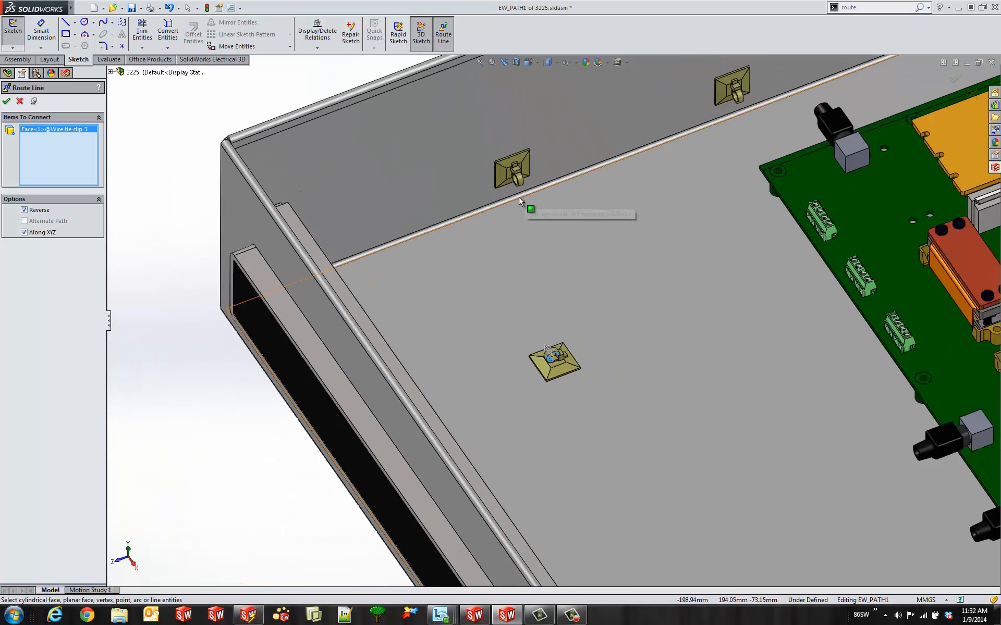
- Continue the route line through the loops of both wall-mounted wire tie clips with Along XYZ turned off, and accept it
scroll(523, 203, up, 6)
click(519, 200)
scroll(711, 224, down, 5)
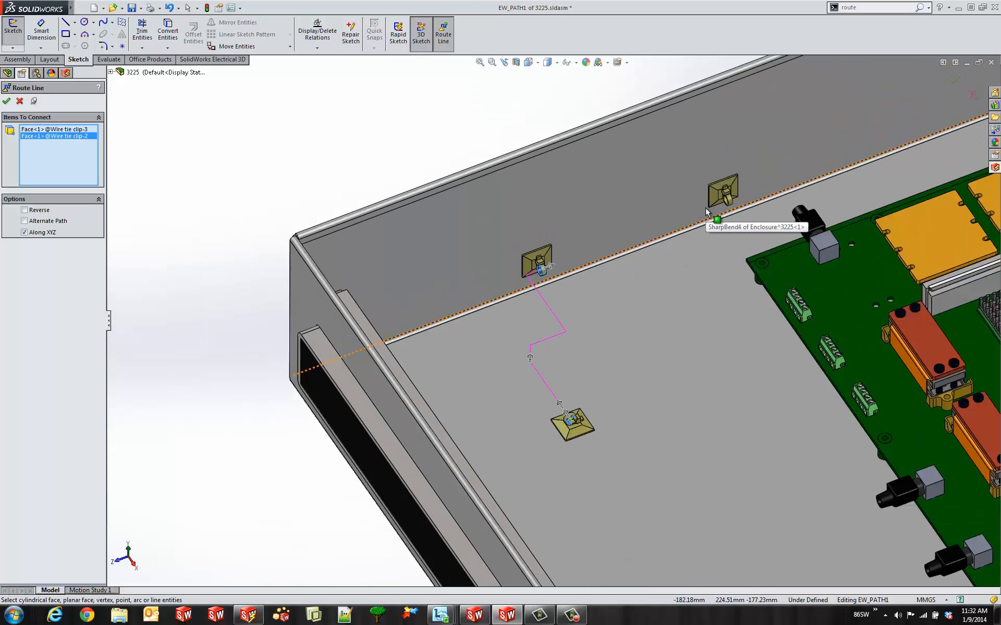
scroll(699, 219, up, 5)
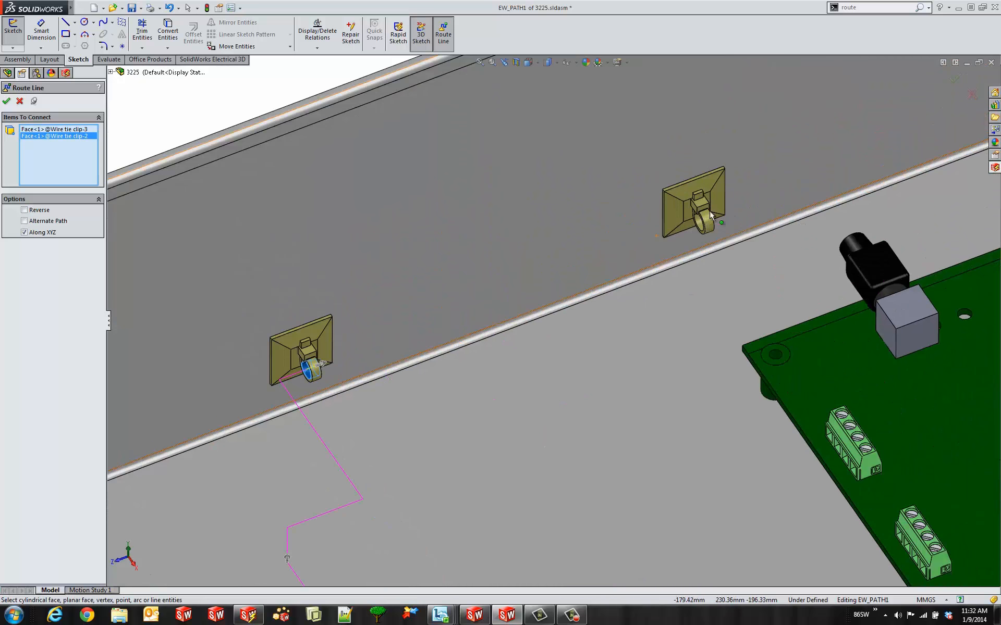
click(24, 232)
scroll(513, 269, down, 3)
scroll(667, 260, up, 5)
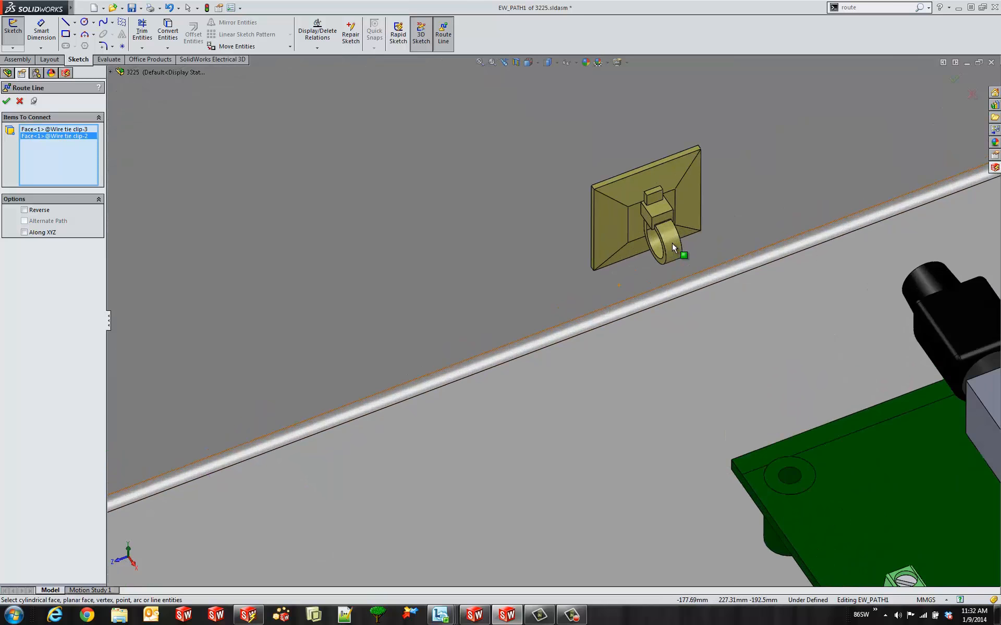
click(660, 249)
scroll(660, 249, down, 5)
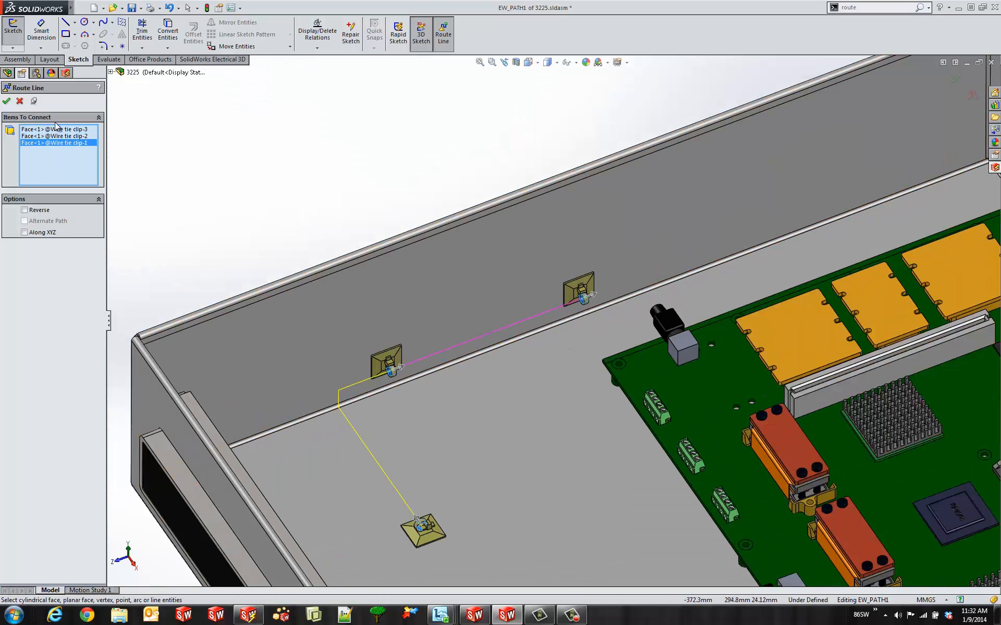
click(8, 106)
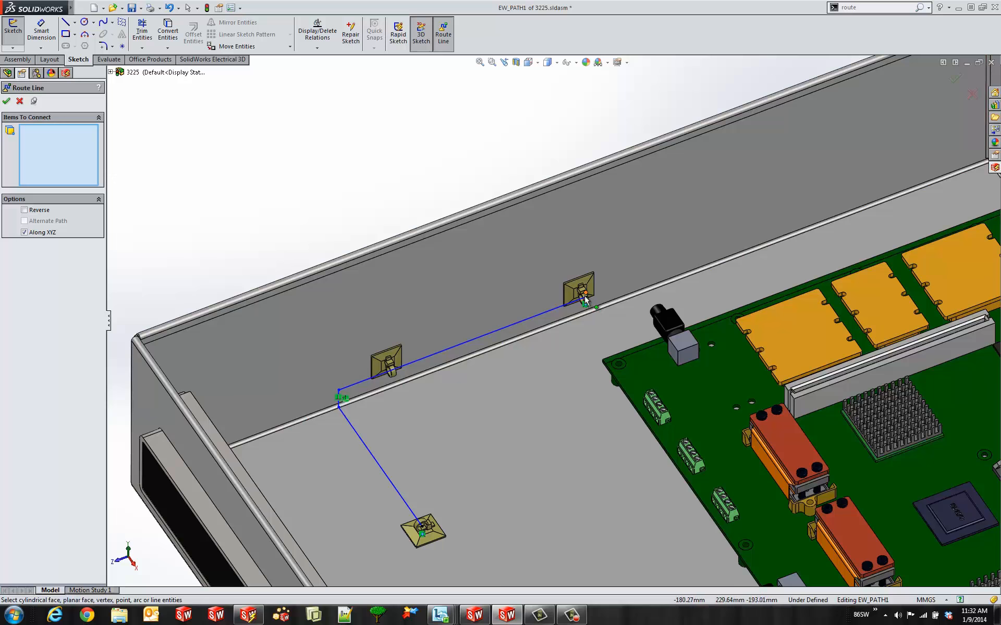
- Sketch a straight line extending the path from the wall clip nearest the board, along the wall past the board's corner connector
scroll(585, 300, down, 8)
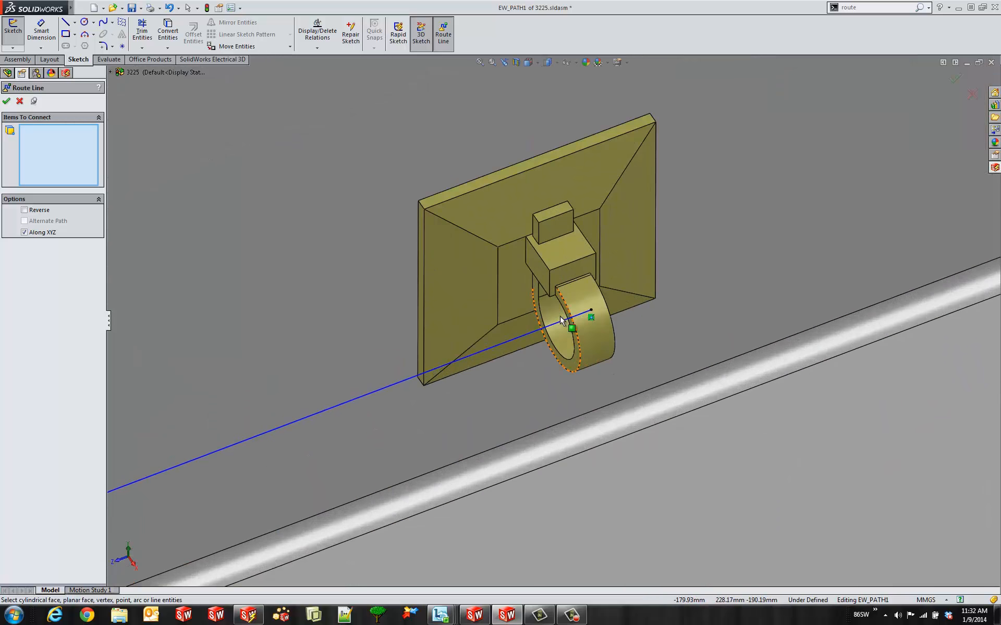
scroll(561, 319, up, 10)
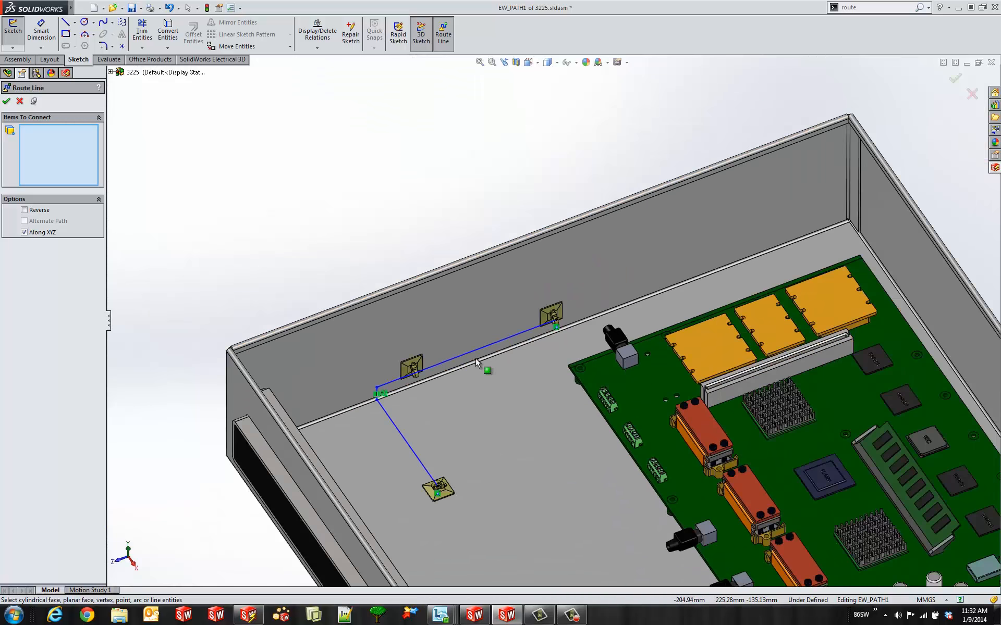
scroll(476, 363, up, 2)
scroll(452, 441, up, 2)
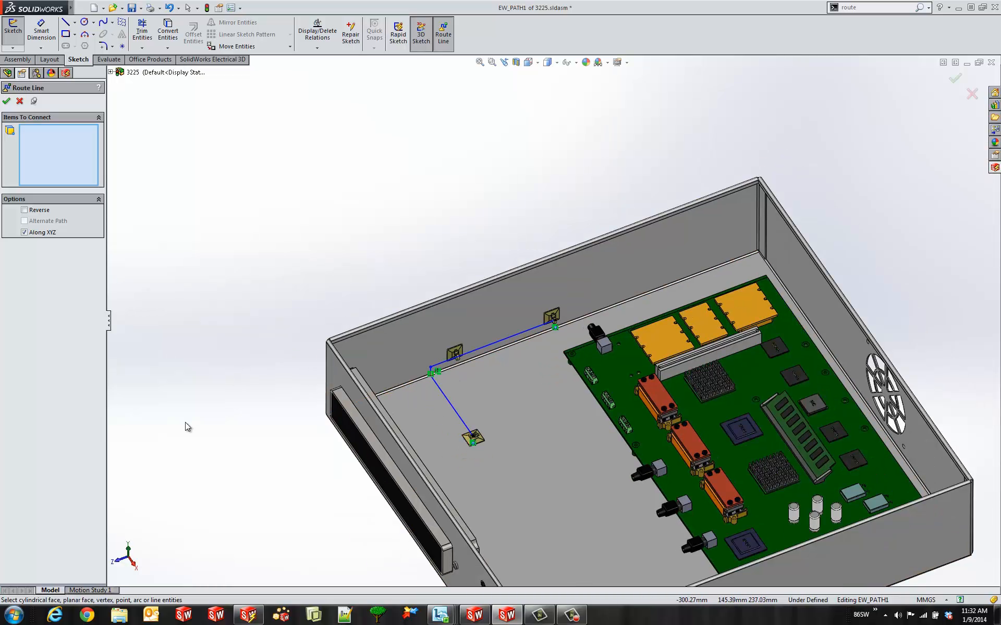
scroll(275, 259, up, 4)
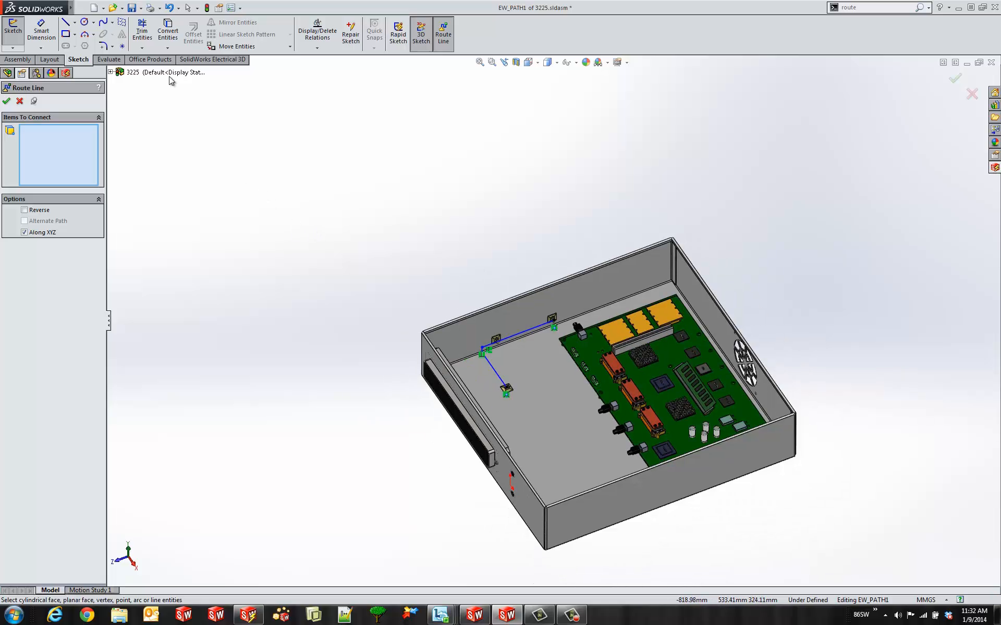
click(66, 25)
scroll(589, 310, down, 5)
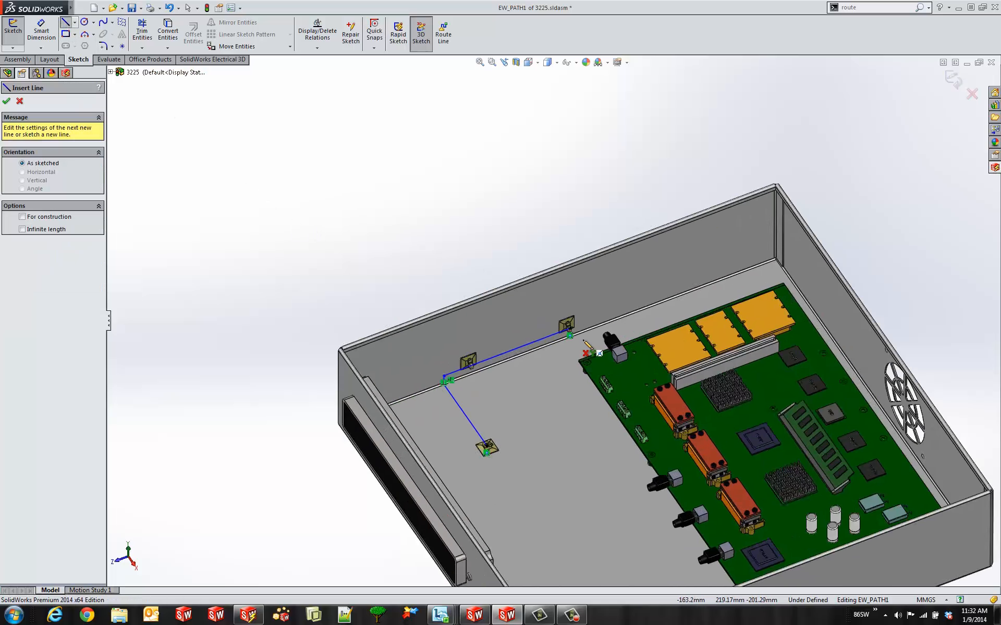
mouse_move(587, 305)
middle_down()
mouse_move(592, 319)
mouse_move(559, 339)
mouse_move(510, 346)
middle_up()
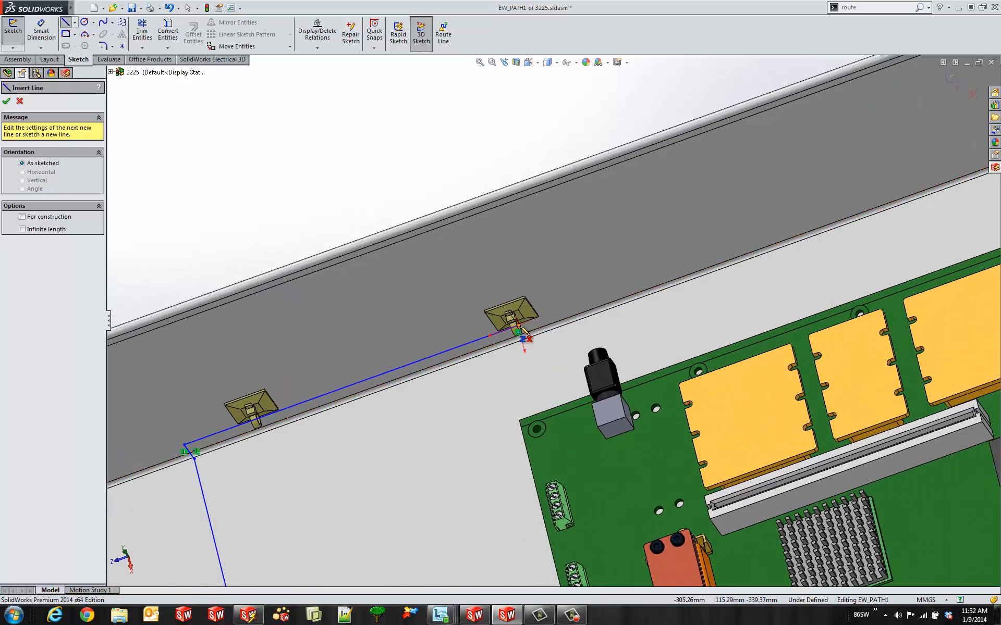
click(522, 332)
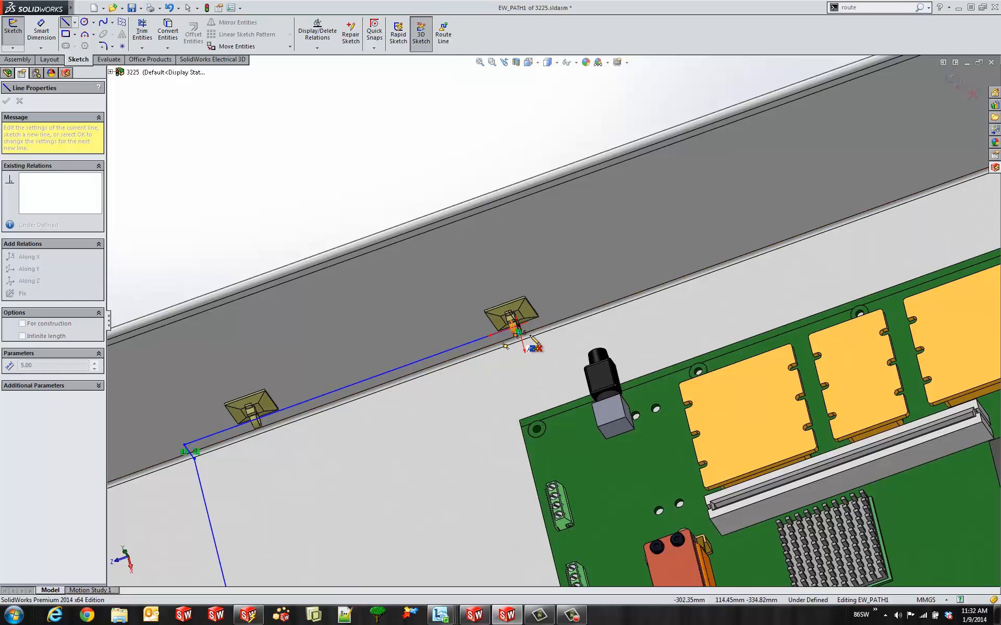
mouse_move(526, 338)
middle_down()
mouse_move(552, 311)
mouse_move(574, 223)
middle_up()
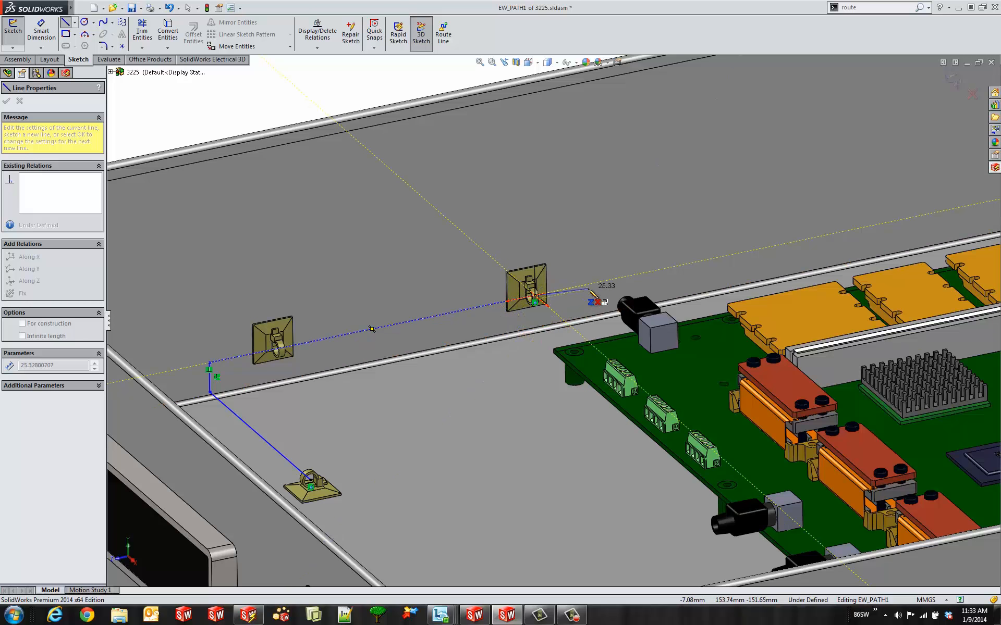
click(645, 275)
double_click(511, 368)
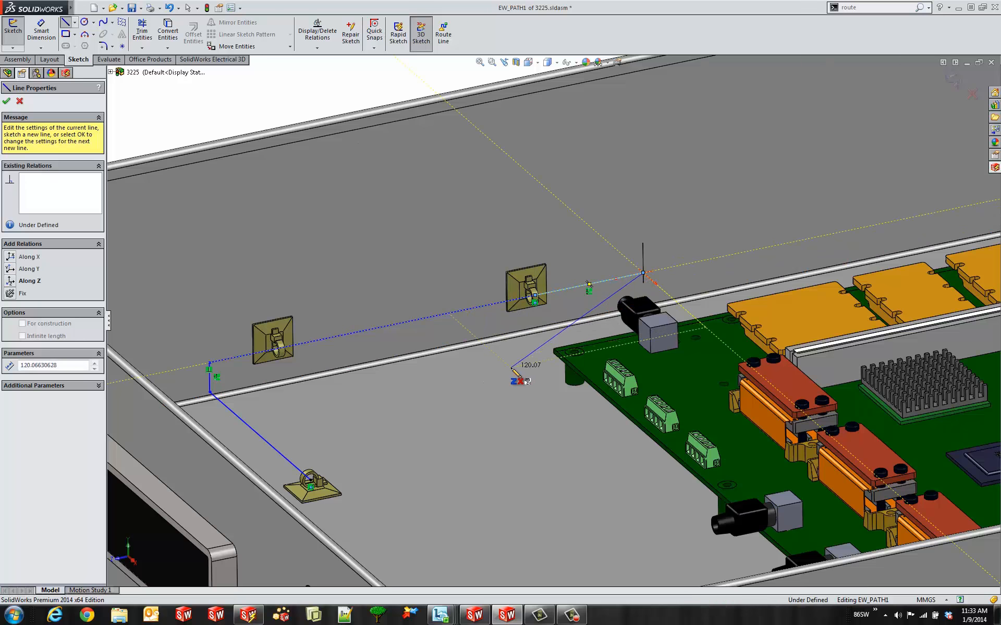
- Sketch a line about 187 mm long from the path's end at the floor clip, along the X axis away from the existing path
scroll(405, 491, up, 5)
scroll(472, 399, down, 3)
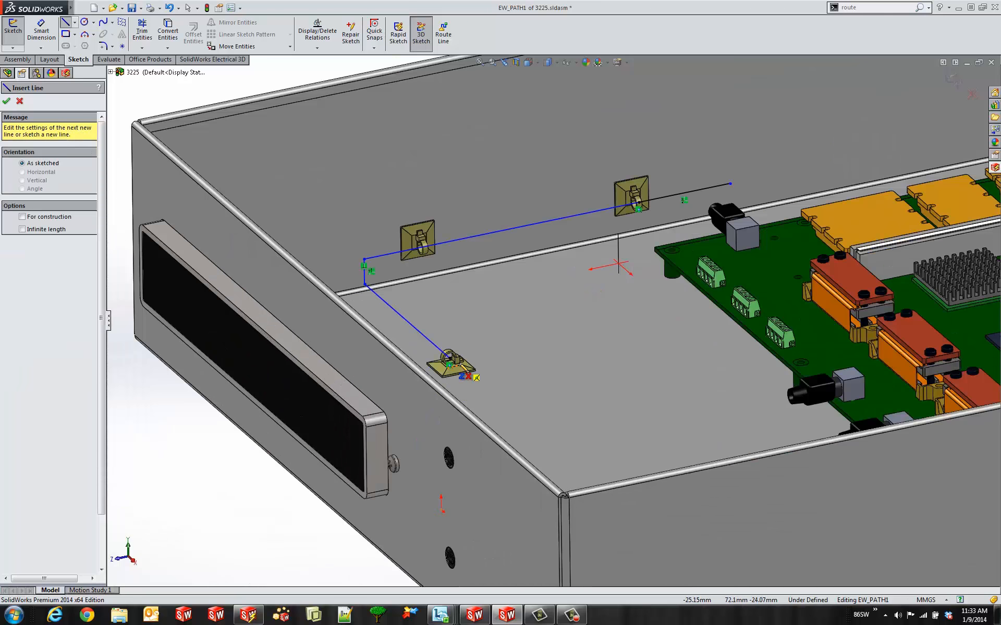
click(448, 359)
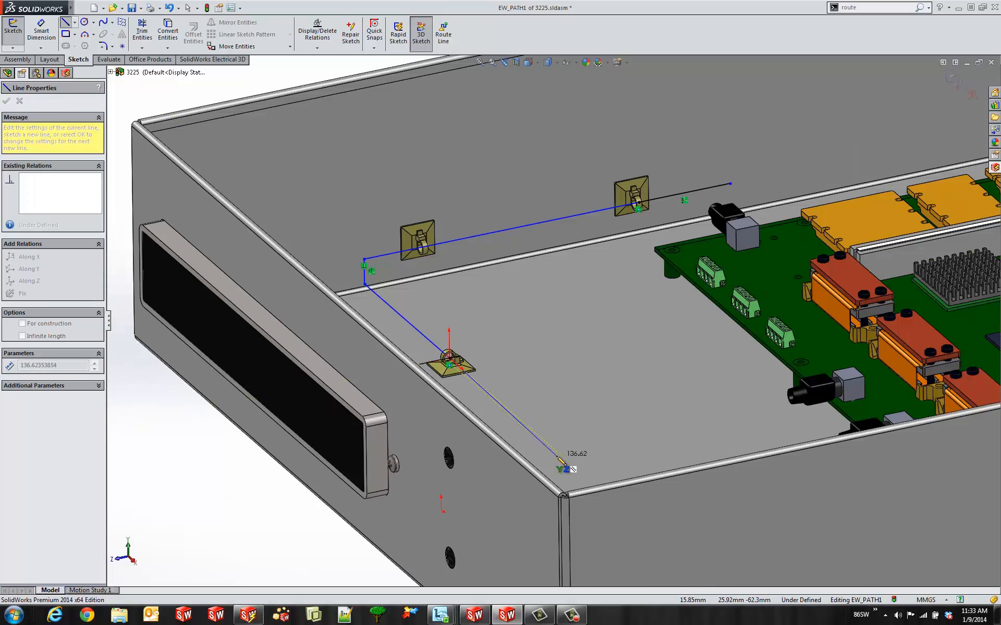
key(Tab)
key(Tab)
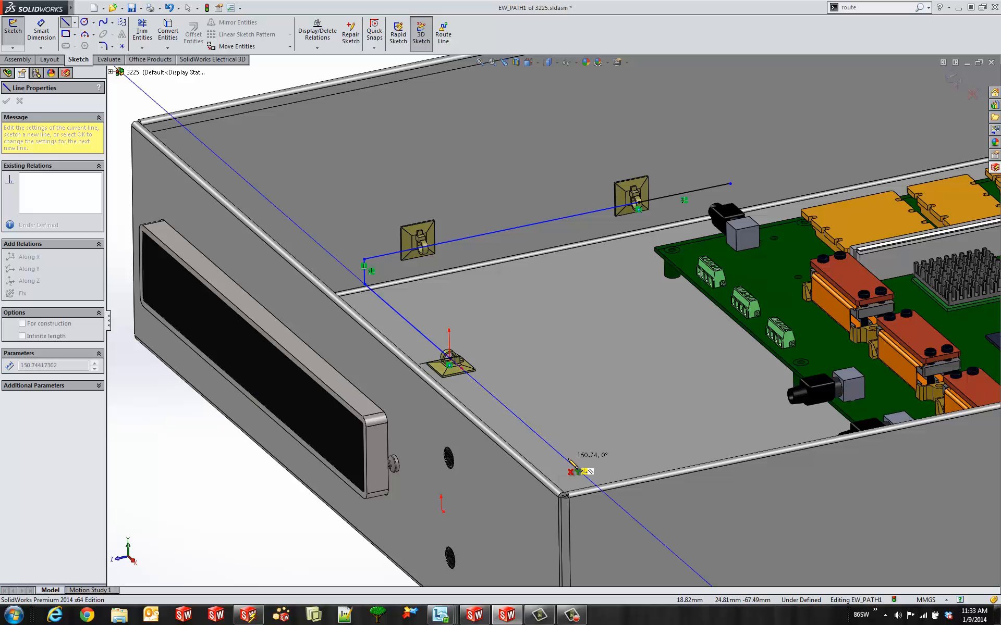
click(596, 485)
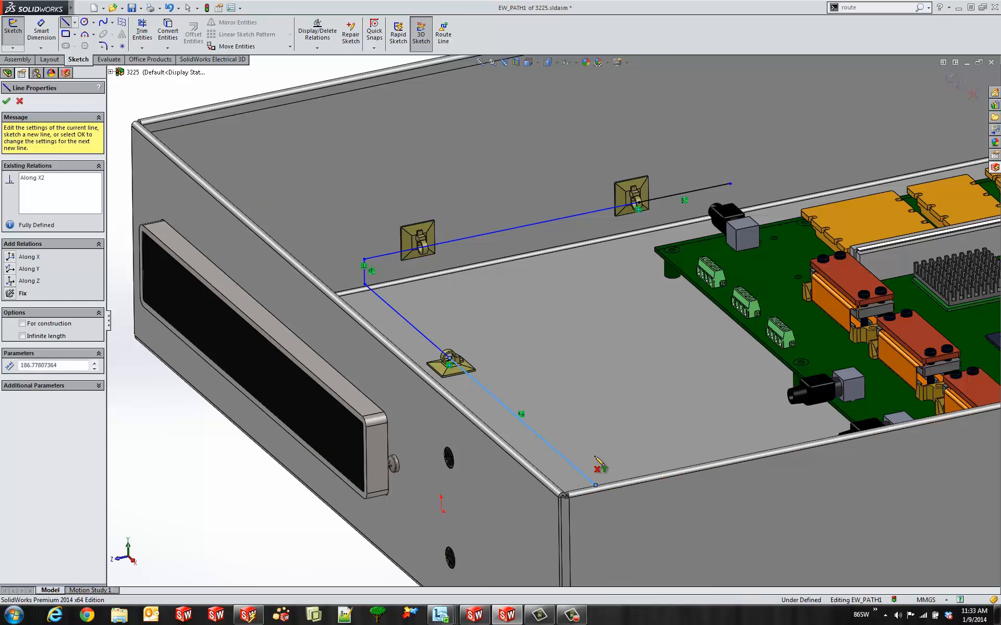
- Finish the line and stretch its free end along the enclosure floor past the board's edge connectors
middle_drag(596, 458, 584, 534)
scroll(583, 534, up, 5)
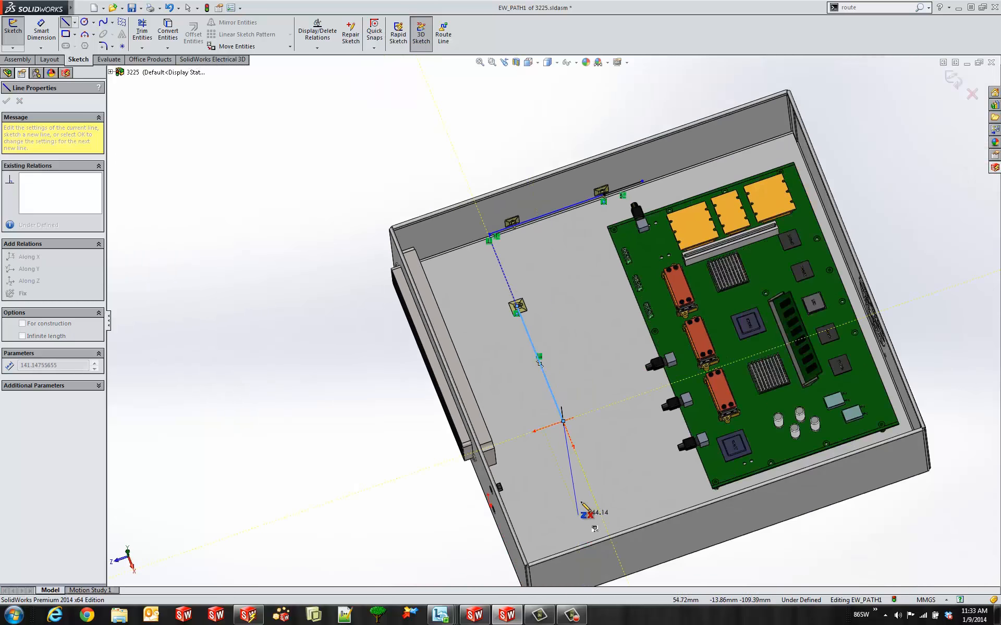
key(Escape)
drag(564, 421, 597, 507)
click(364, 435)
middle_drag(364, 435, 368, 371)
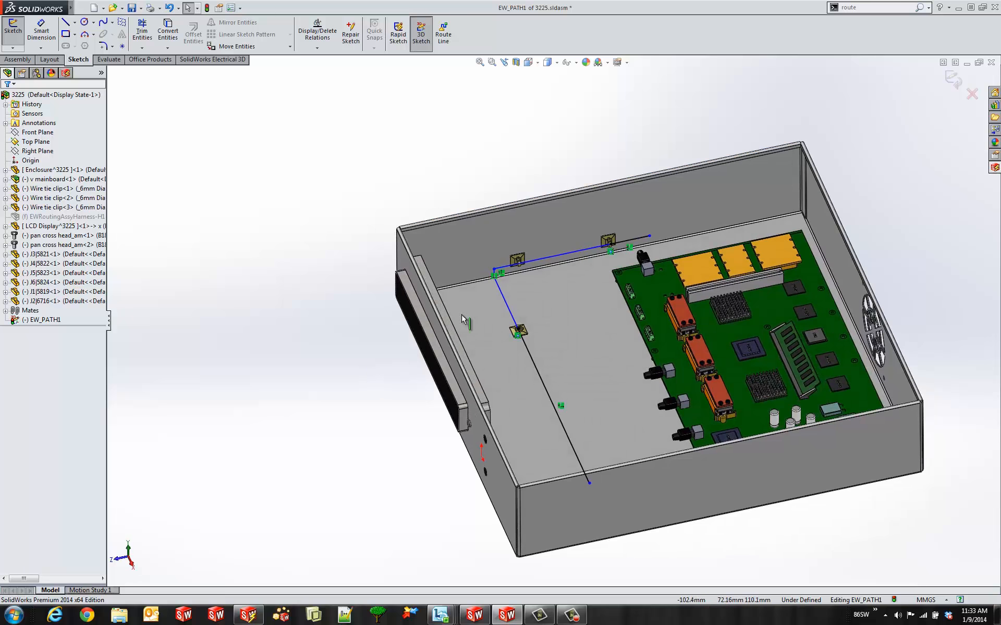
- Exit the path sketch and run Route Harnesses for only the selected harness H1 PCB HARNESS, keeping the preset routing parameters
click(950, 78)
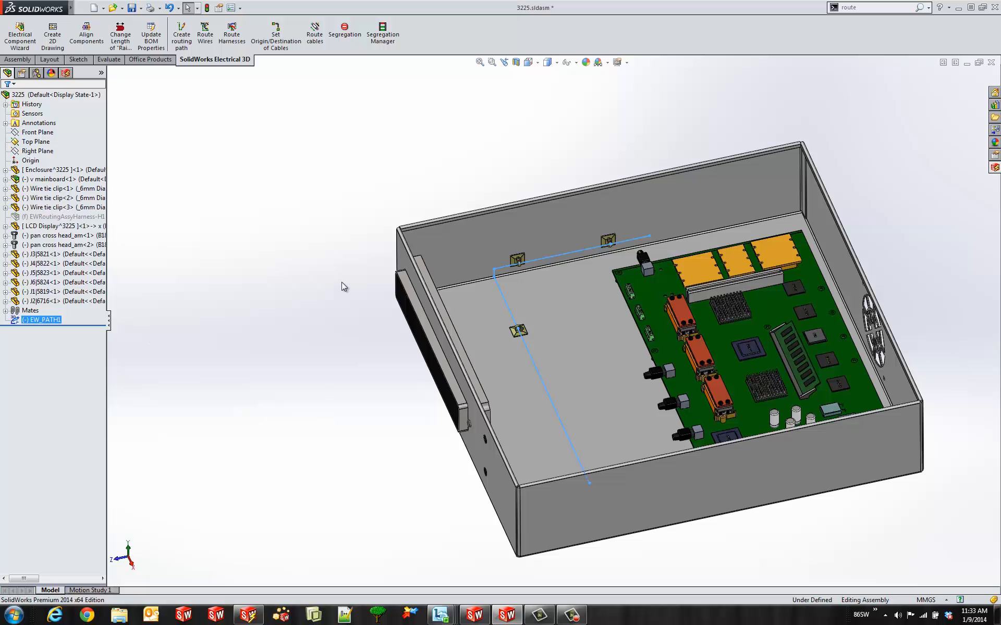
click(228, 35)
click(55, 209)
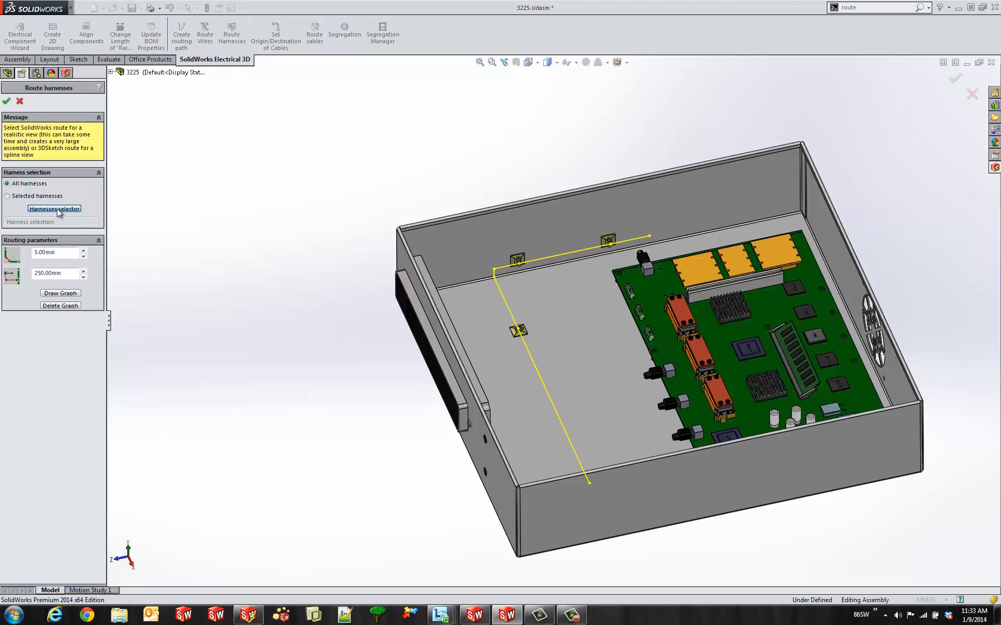
click(347, 268)
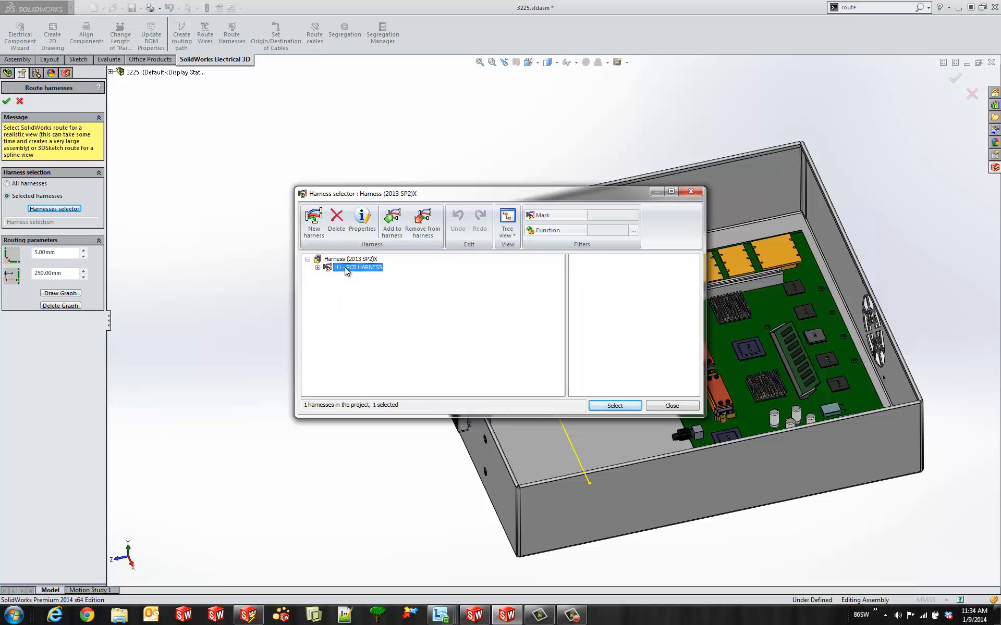
click(615, 406)
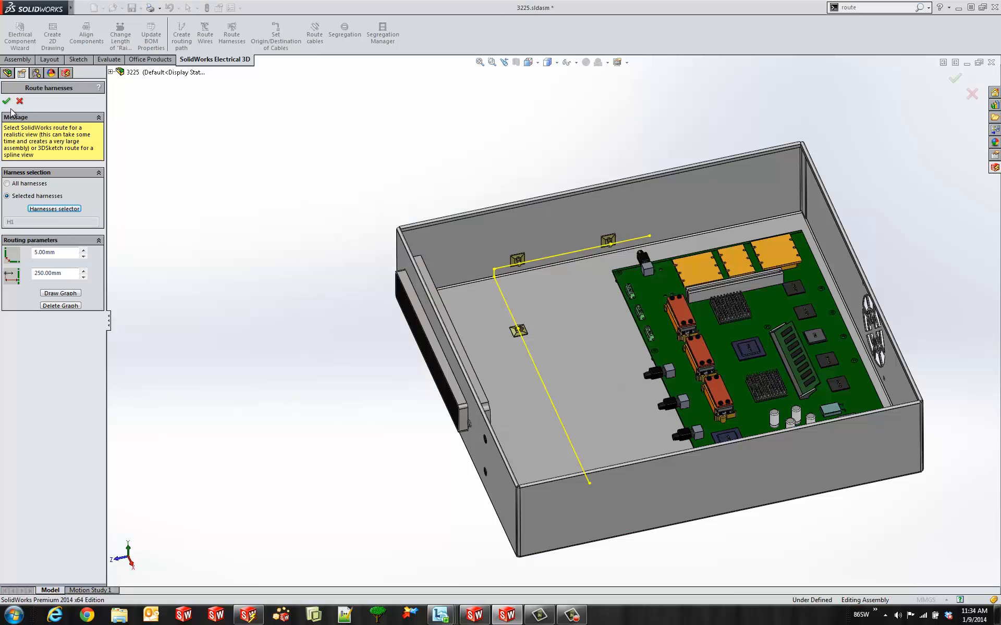
click(6, 102)
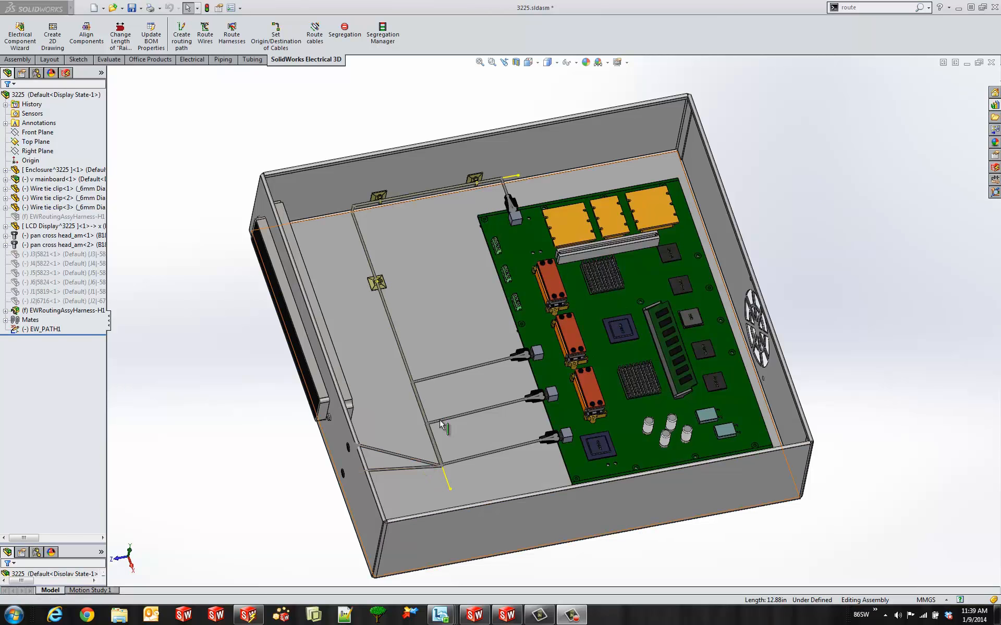
- Select the sketched routing path and run Route Harnesses again for all harnesses with the preset routing parameters
click(515, 180)
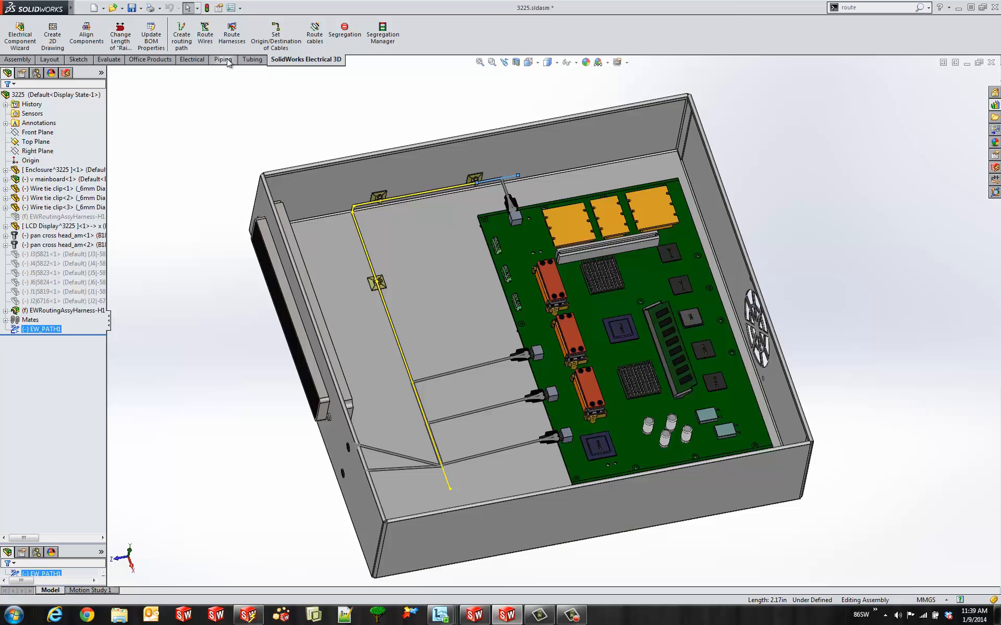
click(232, 40)
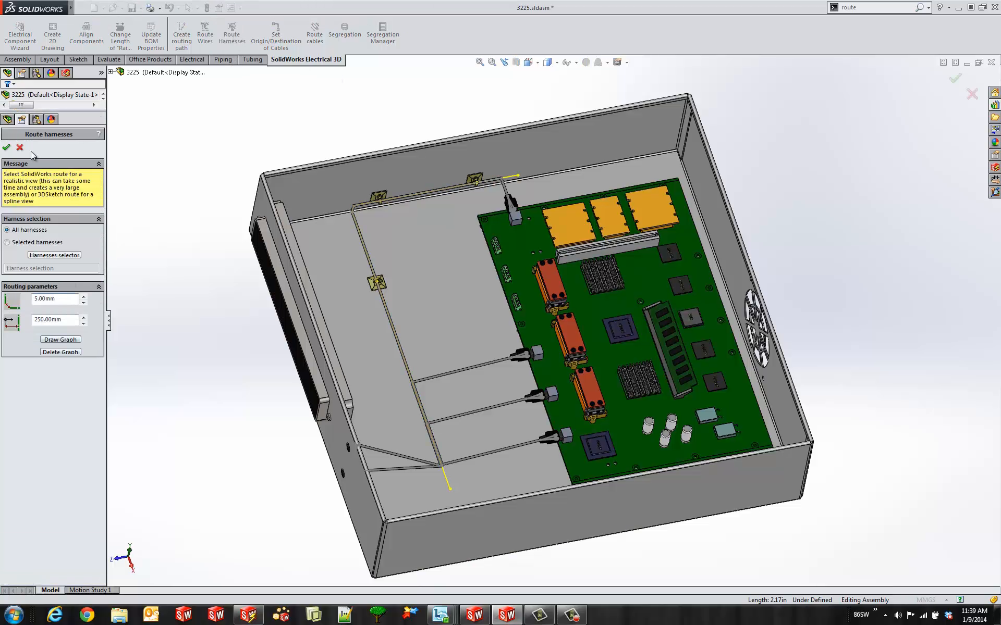
click(7, 148)
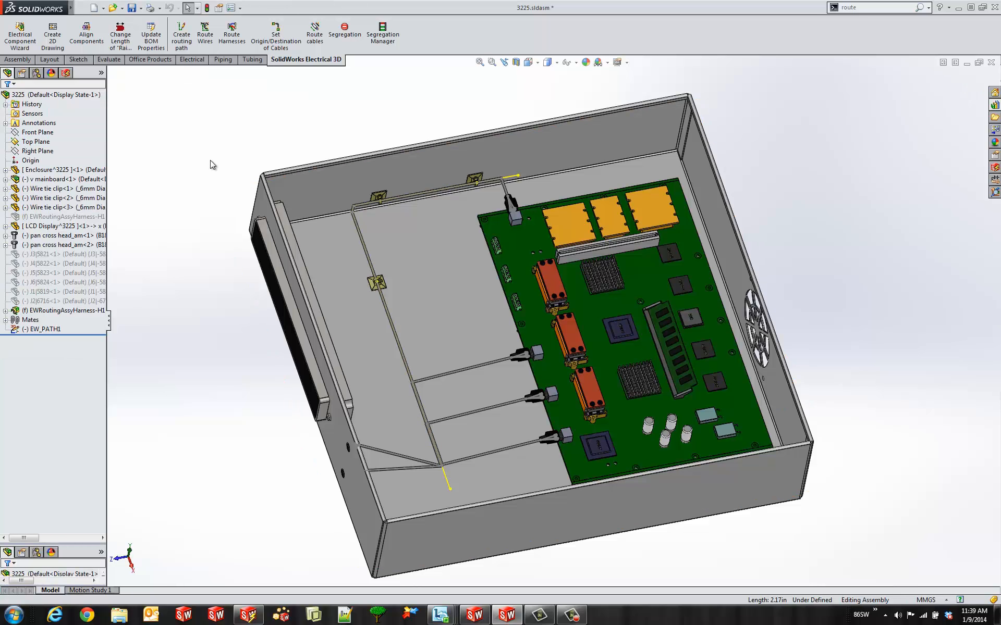